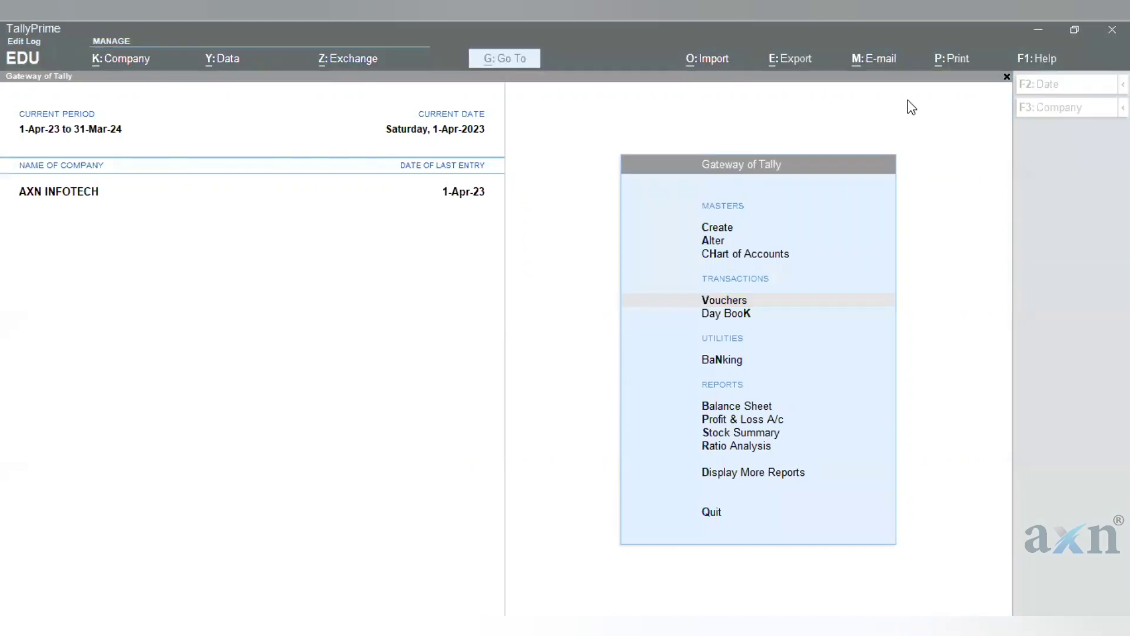
Step: Check the list of TDLs and add-ons configured for the company
key(F1)
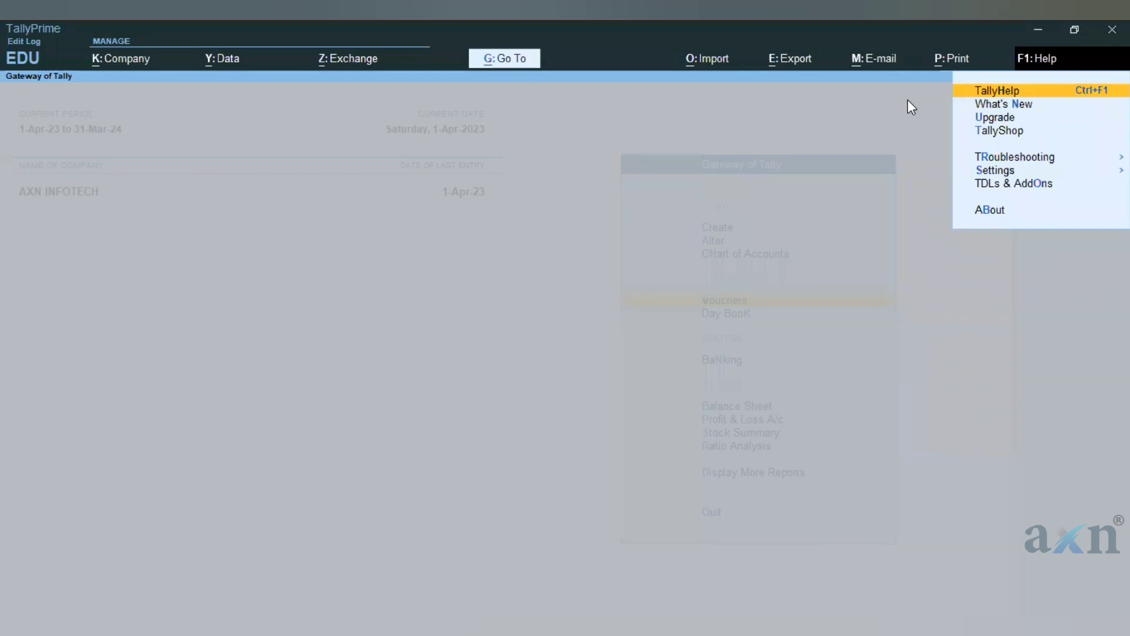
key(o)
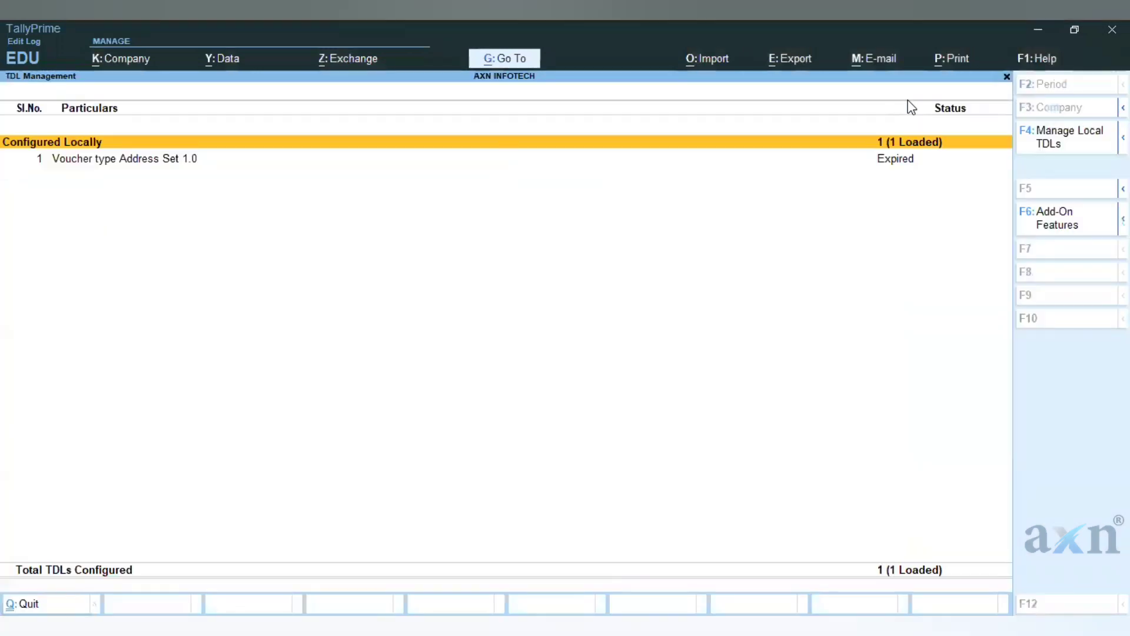
key(Escape)
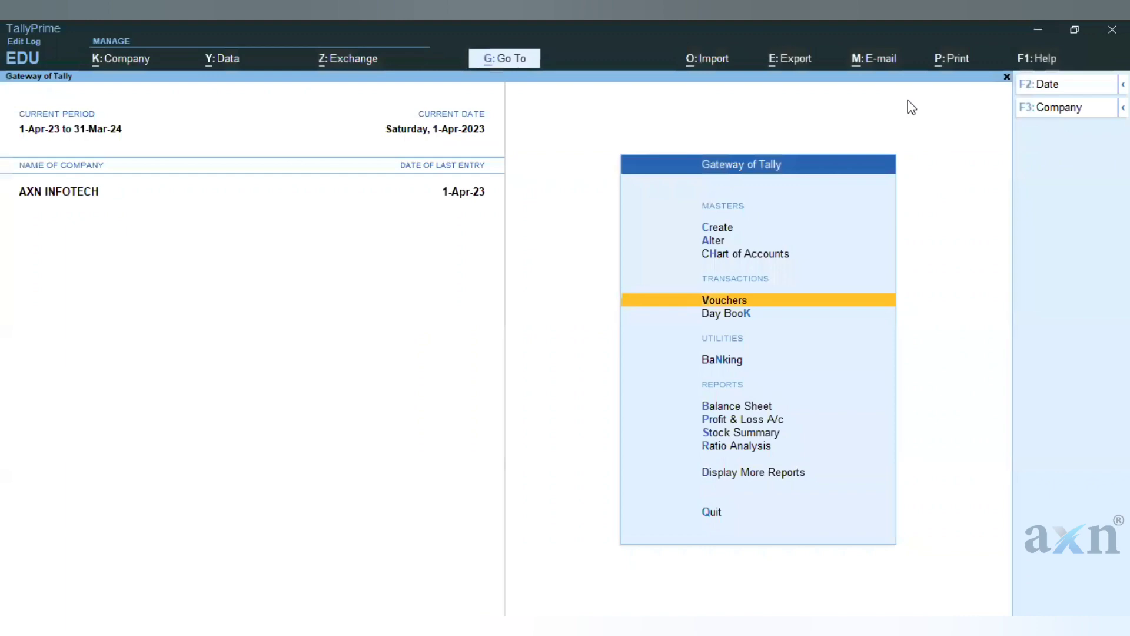
Step: Review the Primary address type's mailing details through the multiple addresses option in the company features
key(F11)
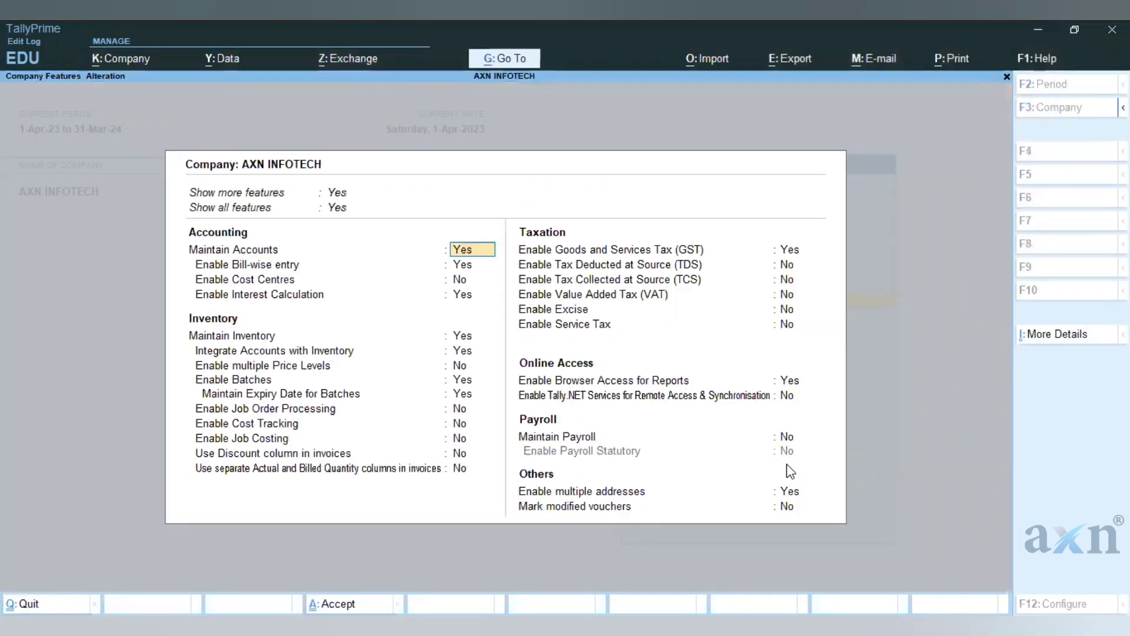
click(788, 490)
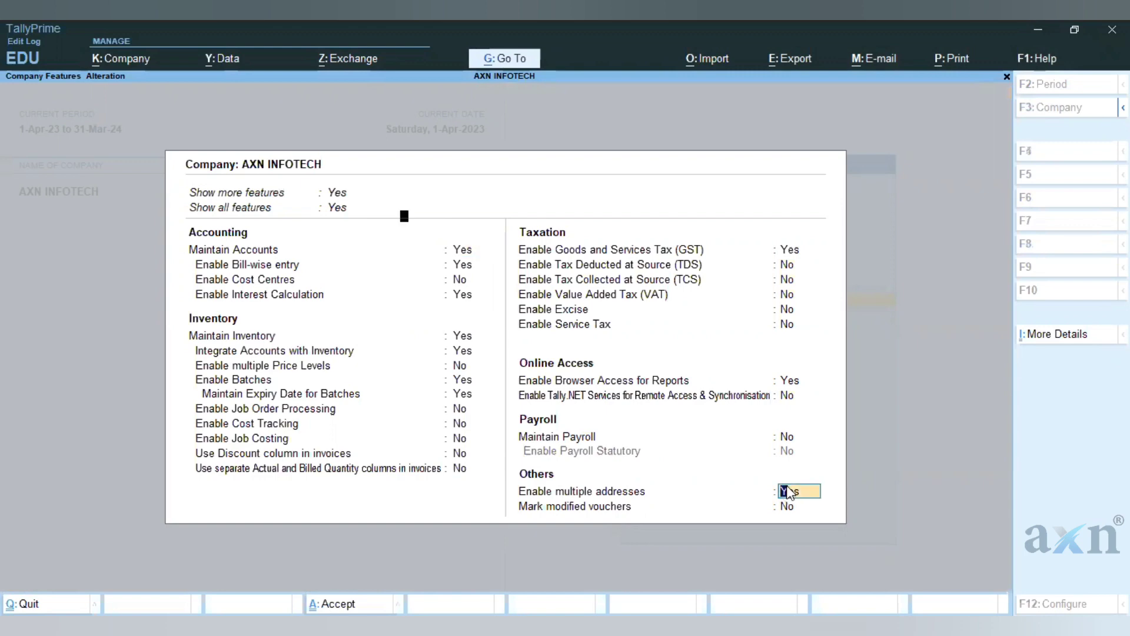
key(Return)
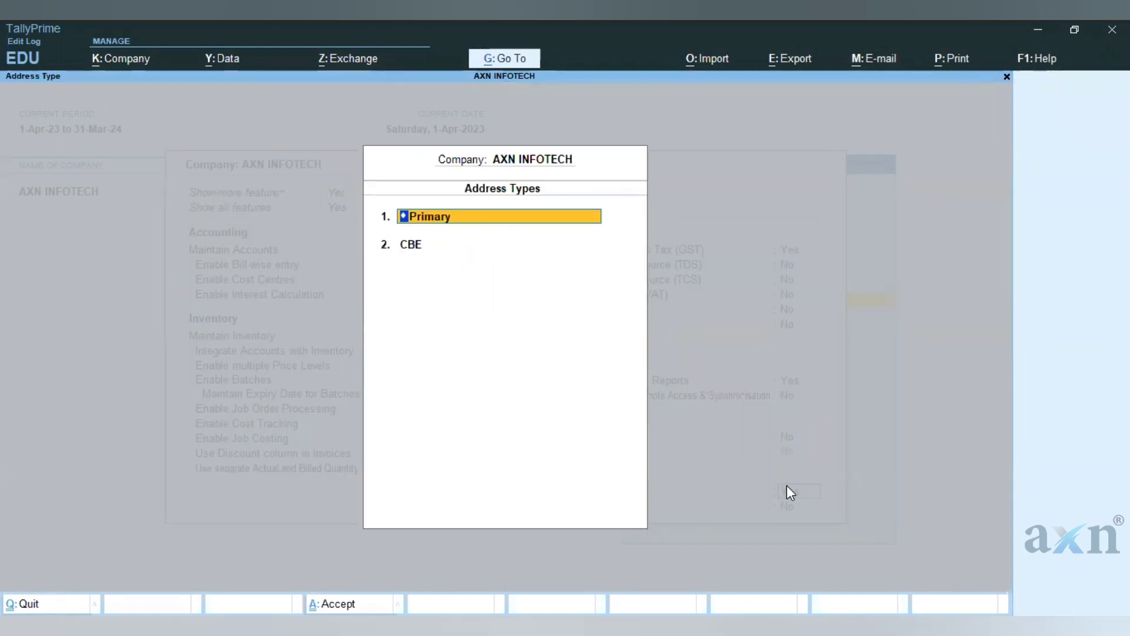
key(Return)
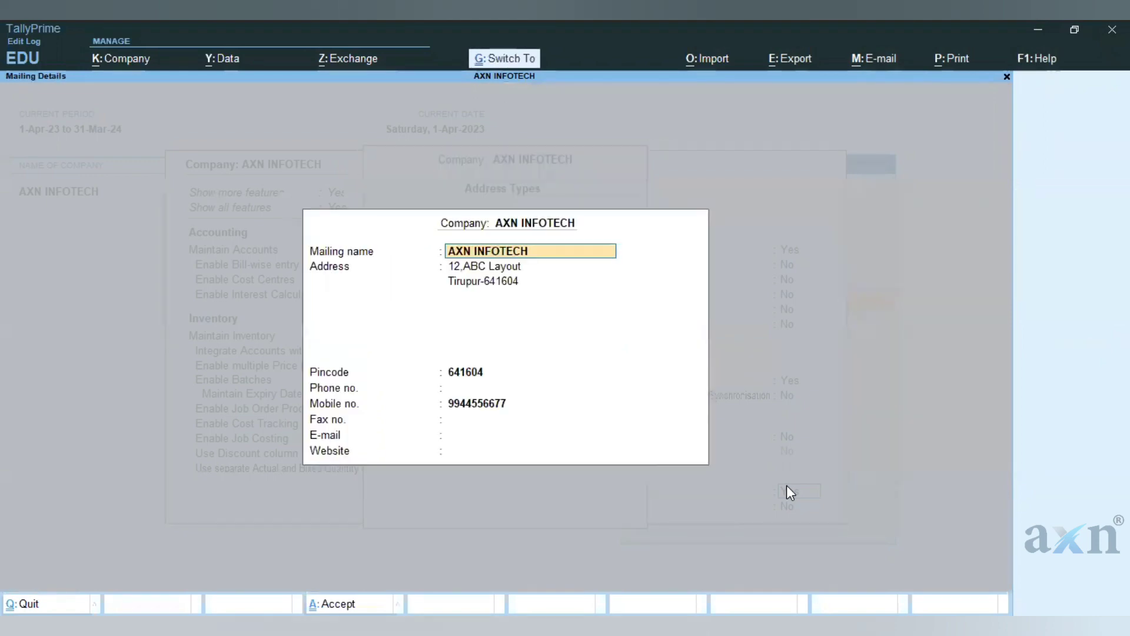
key(ctrl+a)
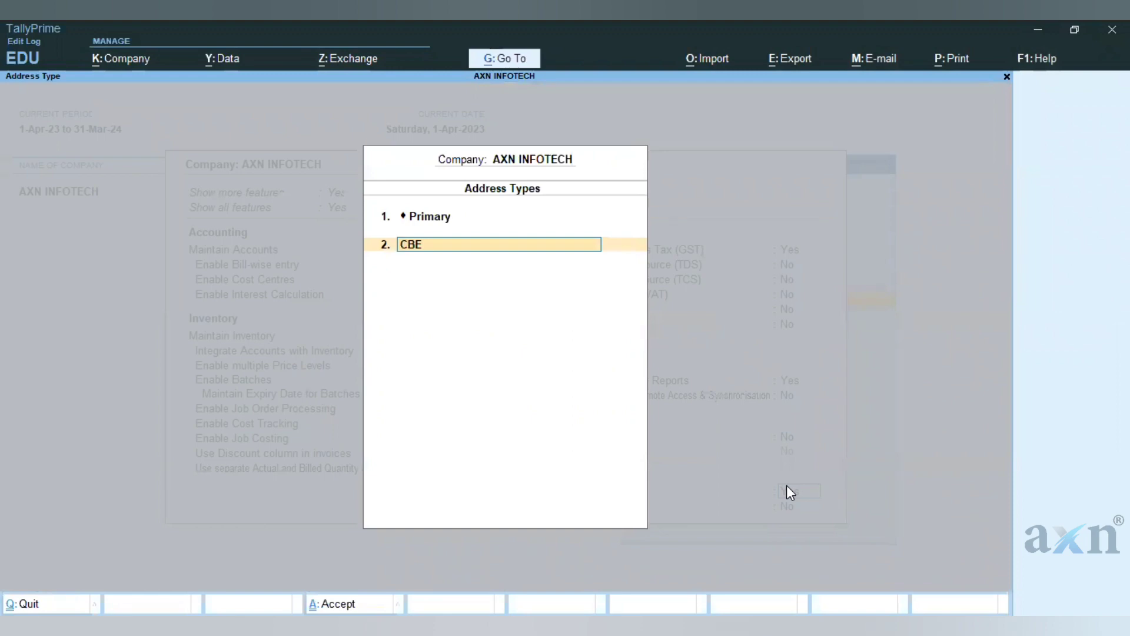
key(Up)
key(Return)
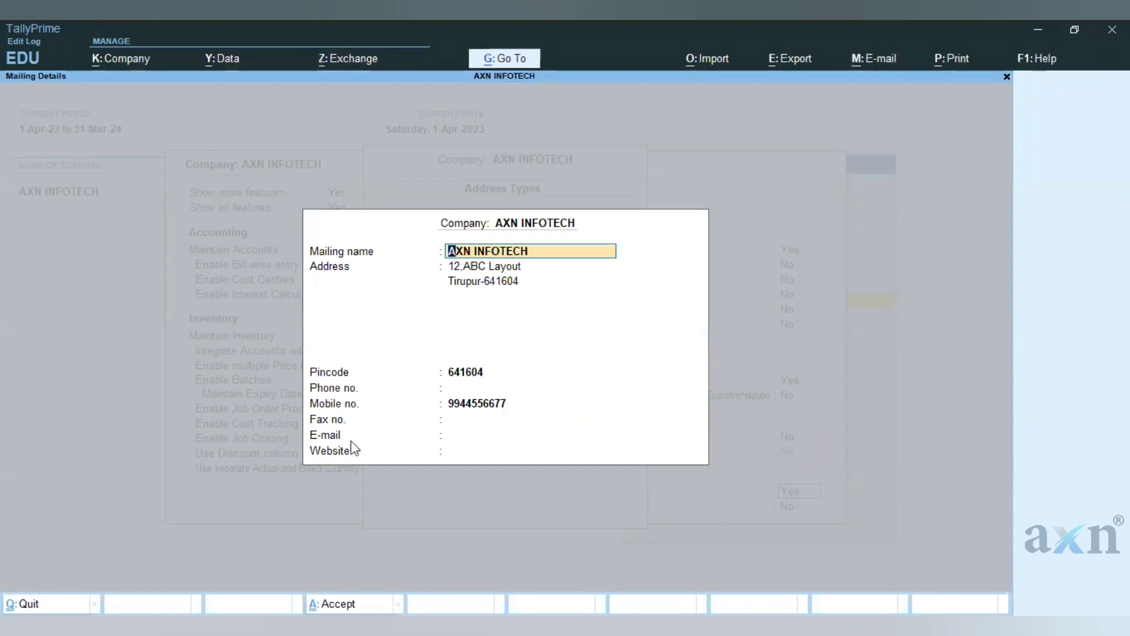
Step: Discard the mailing name edit, leave the address types, and accept the company features
key(BackSpace)
key(Escape)
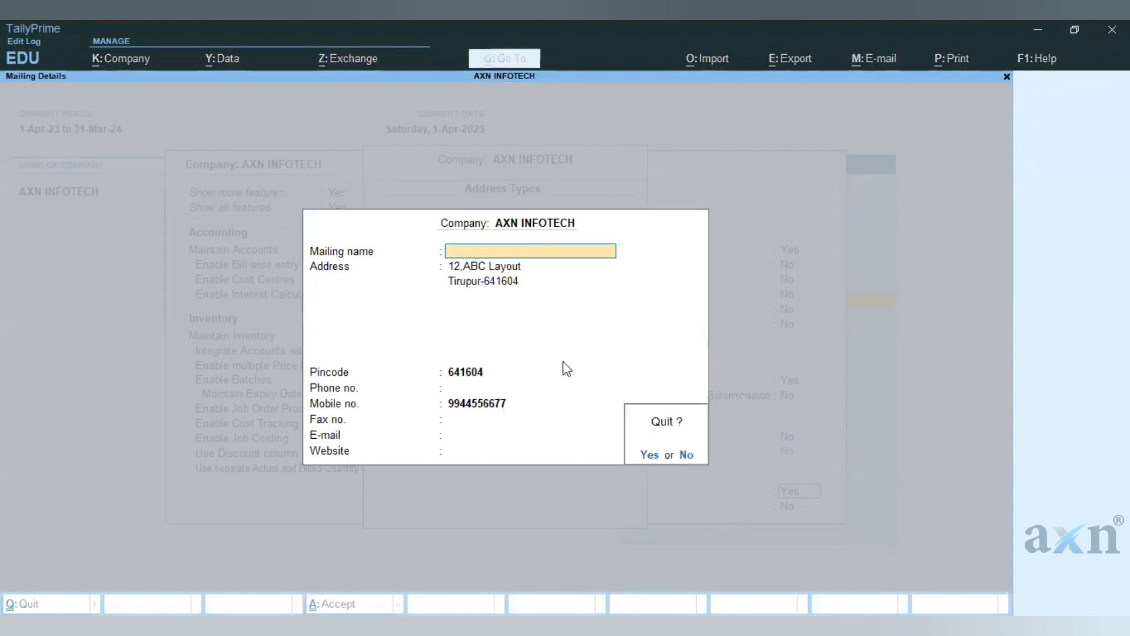
key(y)
key(Escape)
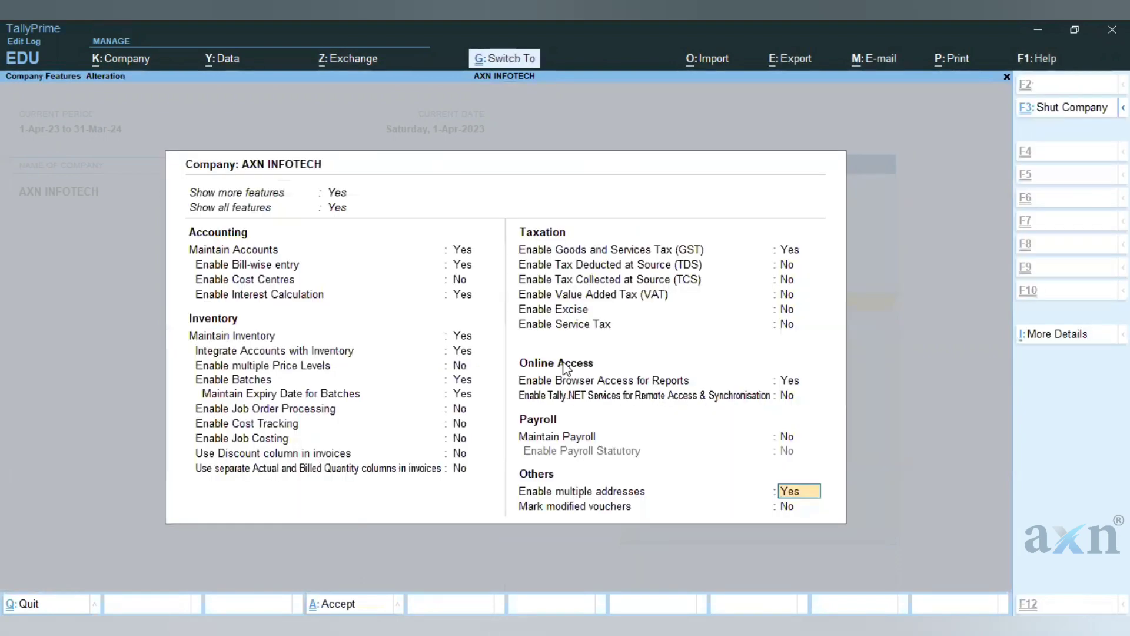
key(ctrl+a)
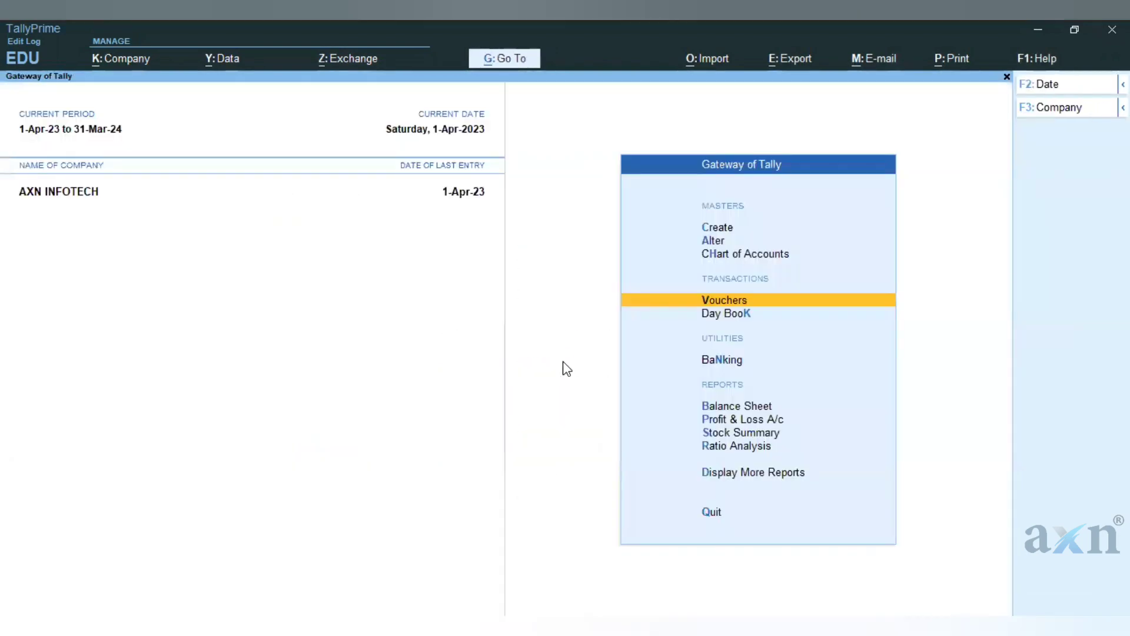
Step: Open the Sales - CBE voucher type for alteration
key(Up)
key(Up)
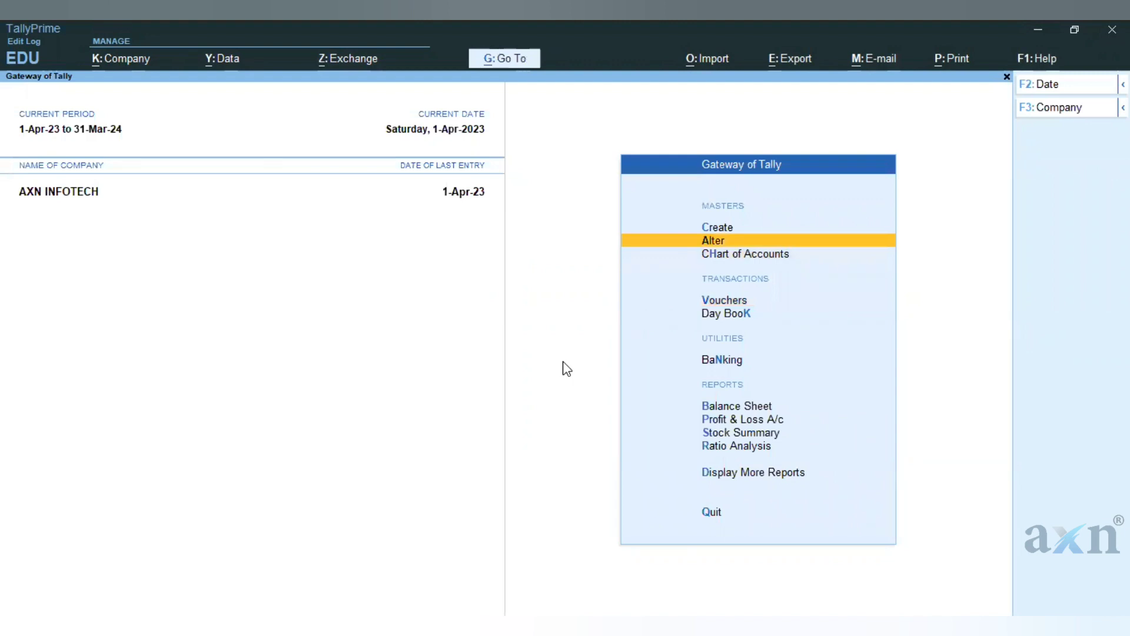
key(Return)
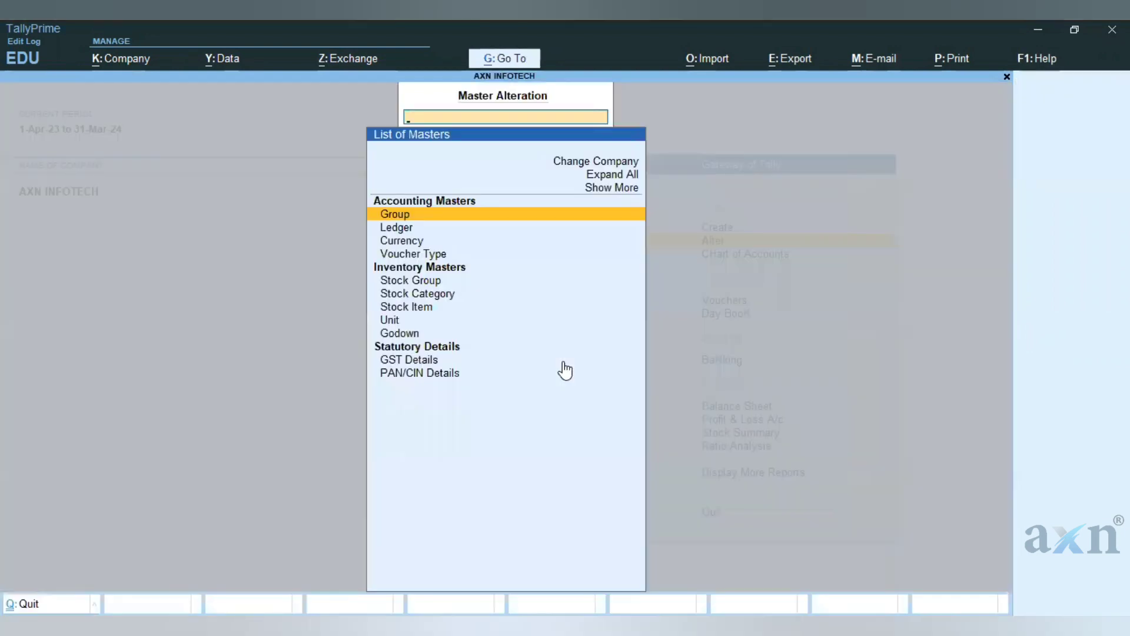
key(Down)
key(Down)
key(Down)
key(Return)
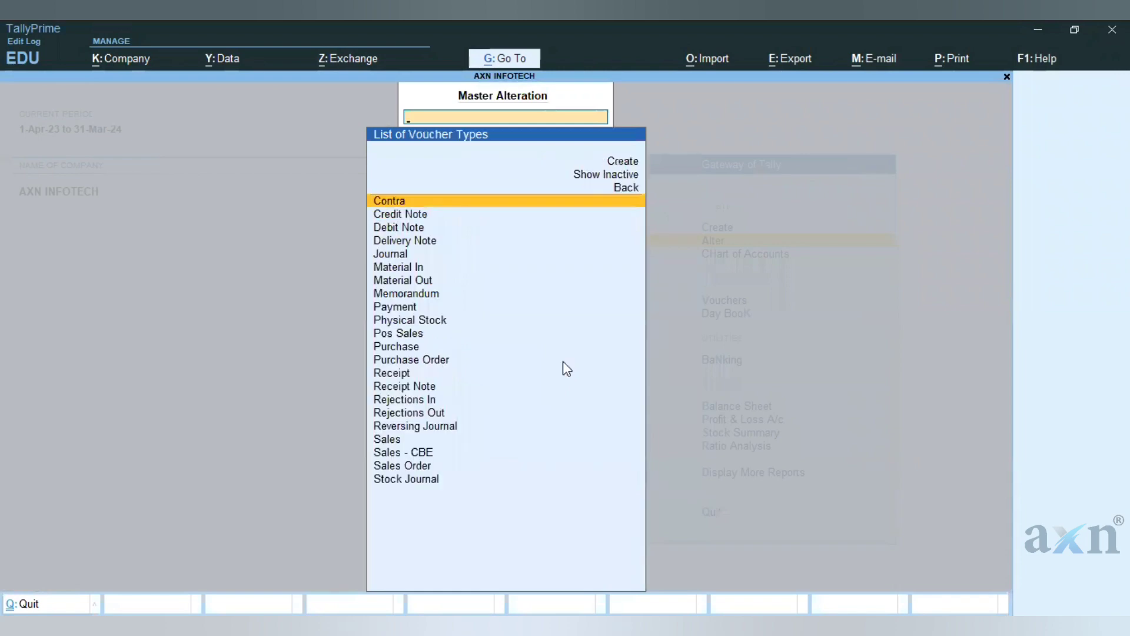
text(Sales)
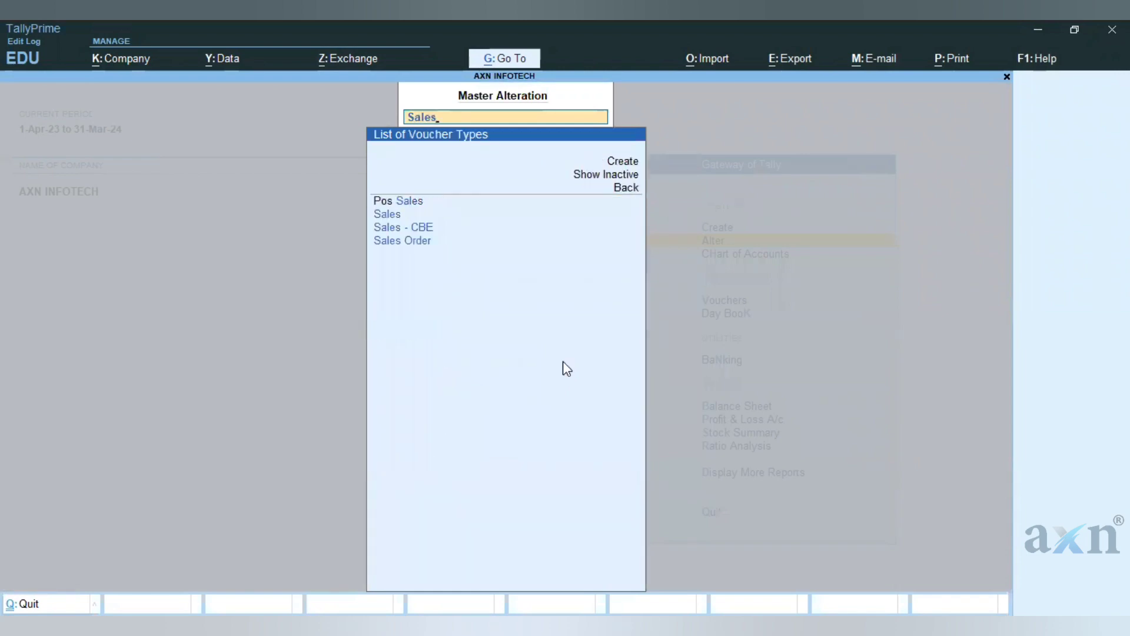
key(Down)
key(Down)
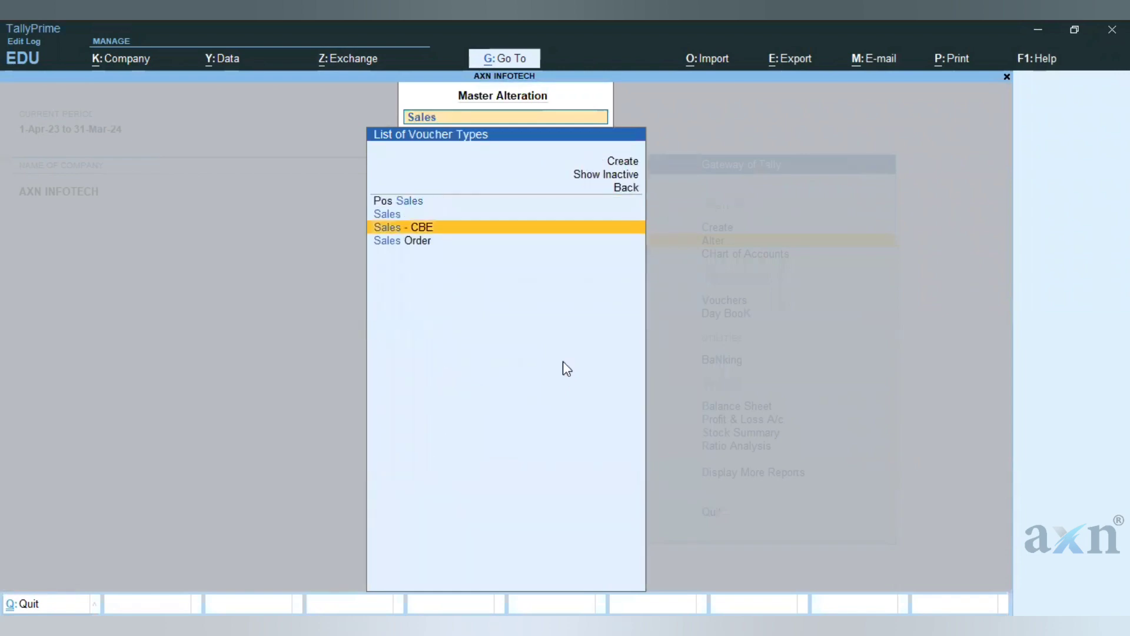
key(Return)
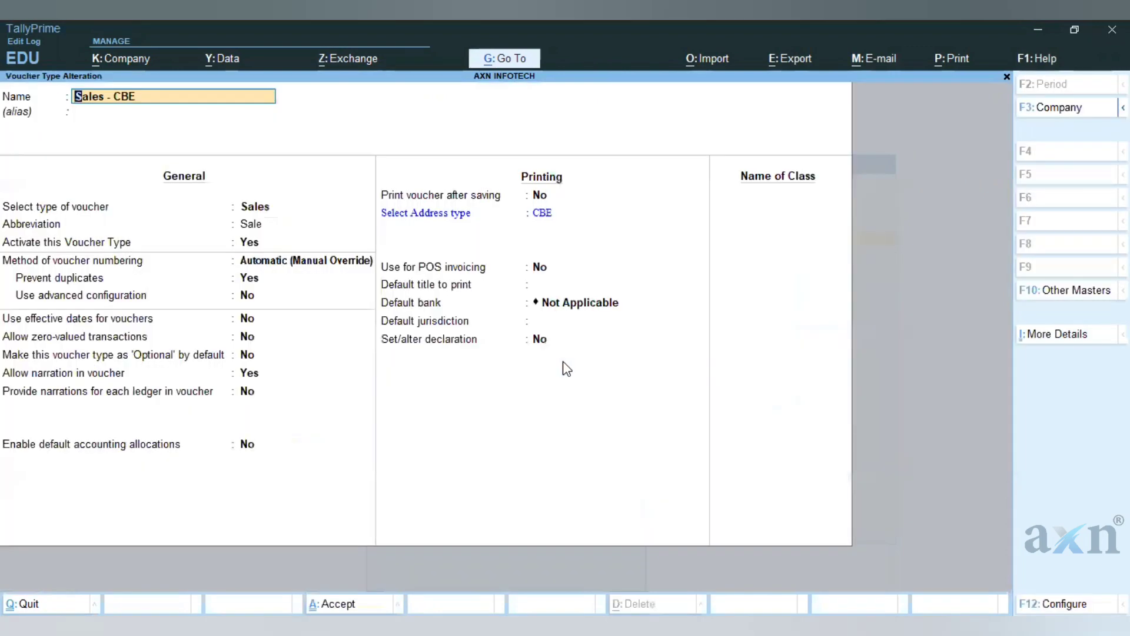
Step: Set the address type of the Sales - CBE voucher type to CBE and save the voucher type
key(Return)
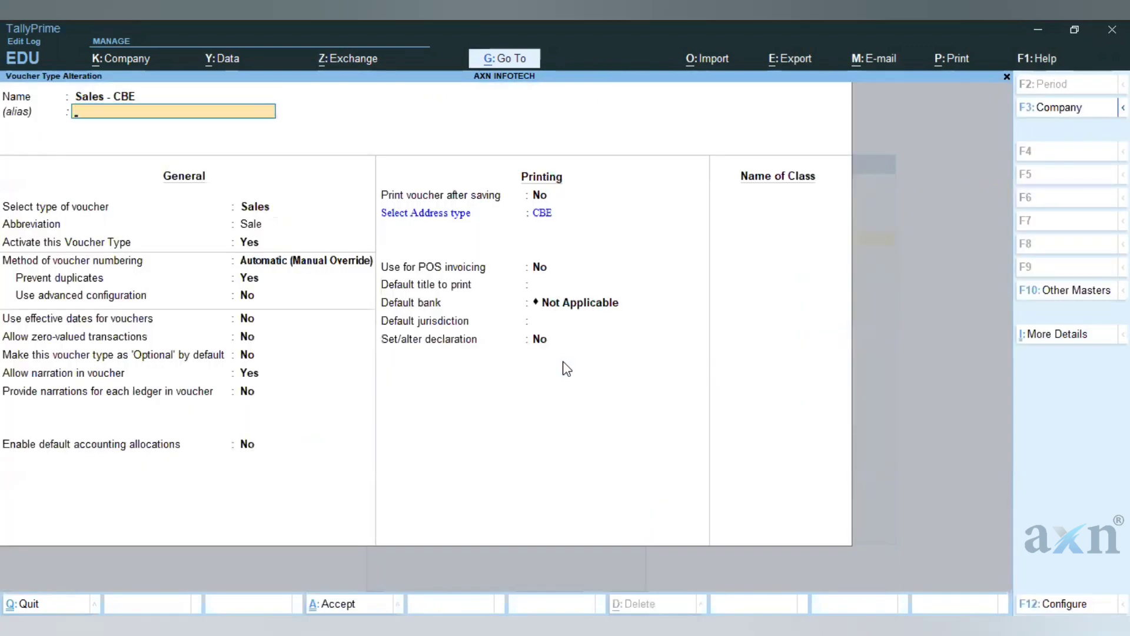
key(Return)
key(Return)
key(Return)
key(Return)
key(Return)
key(Return)
key(Return)
key(Return)
key(Return)
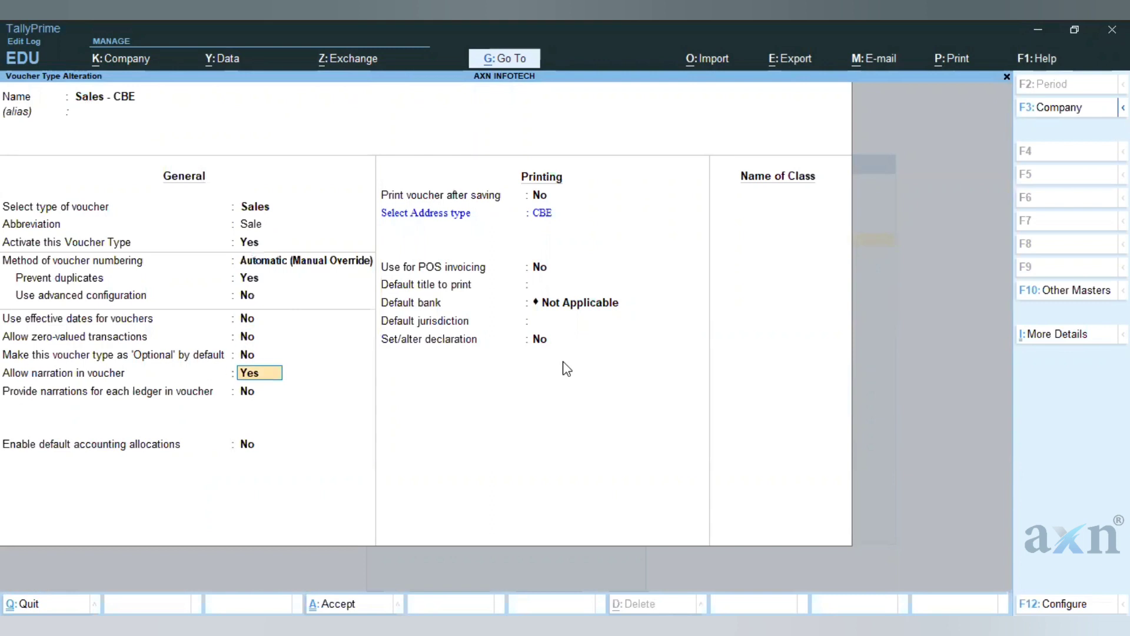
key(Return)
key(Return)
key(Return)
key(Return)
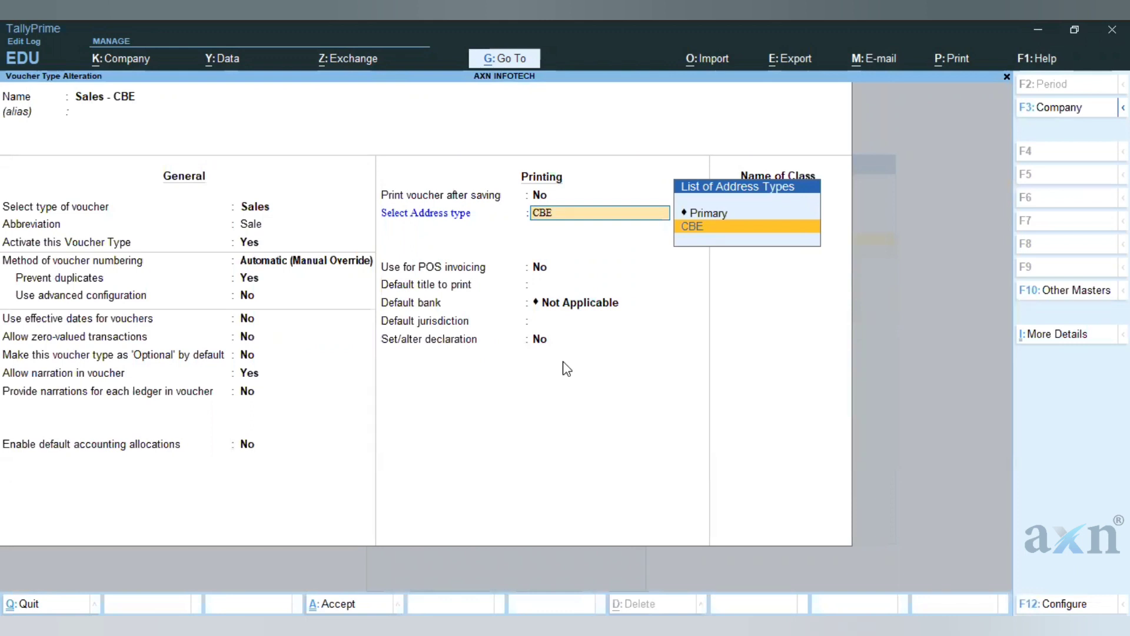
key(Return)
key(ctrl+a)
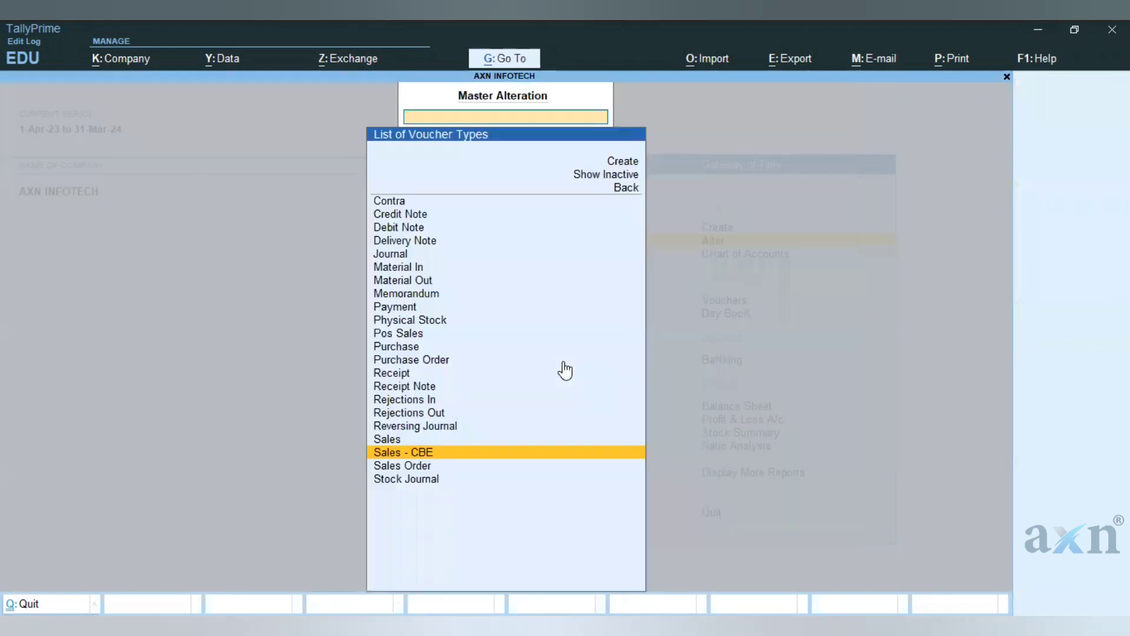
Step: Leave the master alteration and start a new Sales - CBE voucher with number 2
key(Escape)
key(Escape)
key(Down)
key(Down)
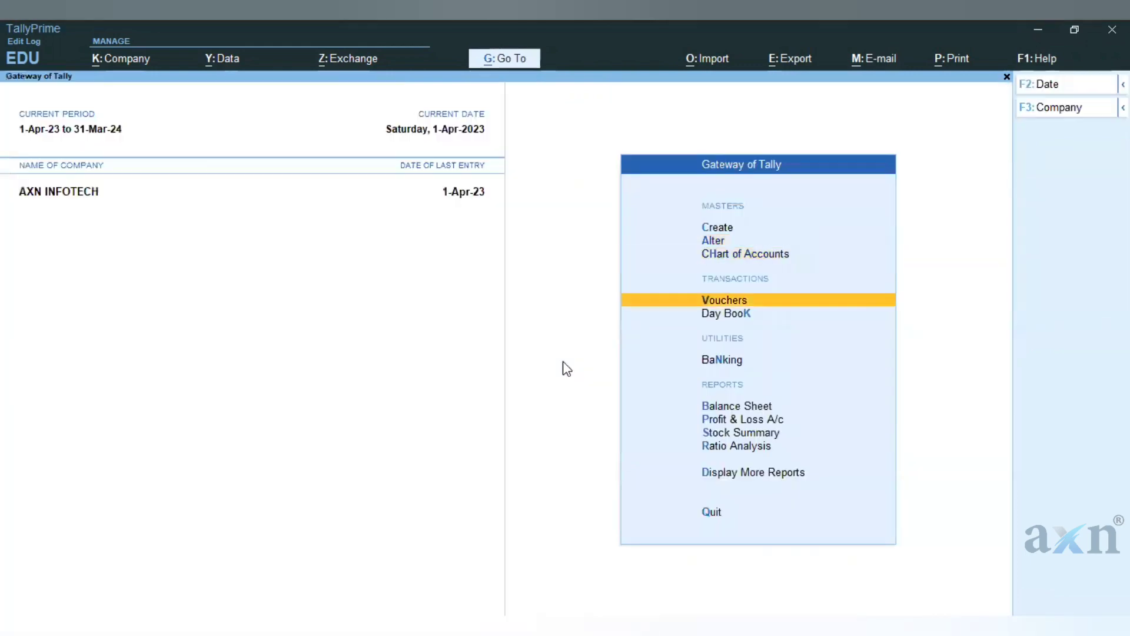
key(Return)
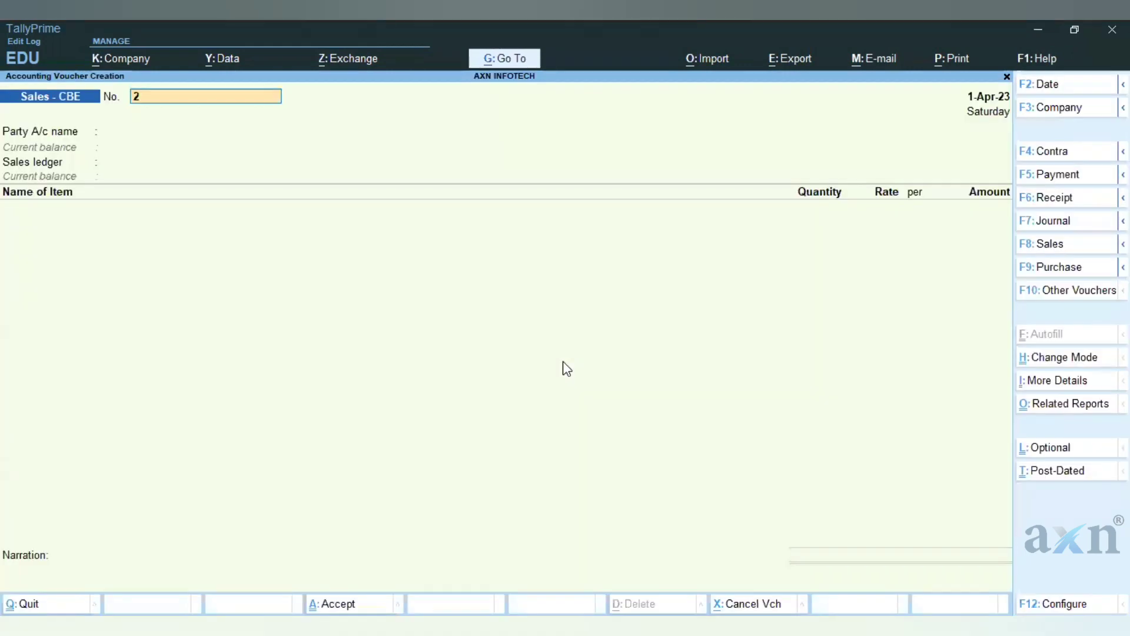
key(Return)
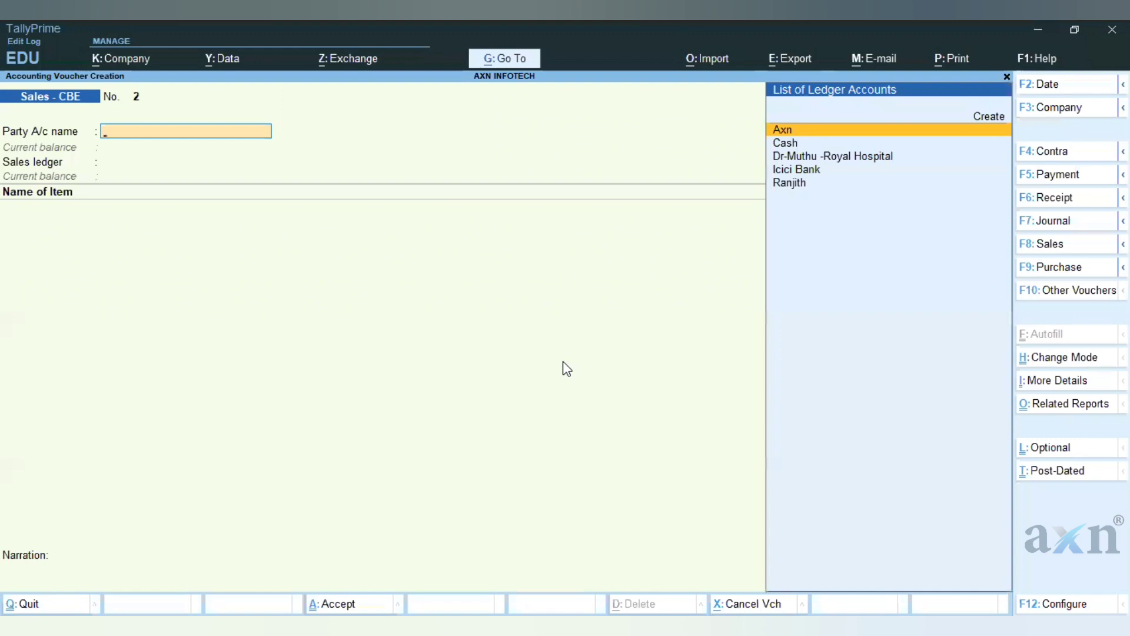
Step: Choose the last listed ledger account as the party, accept its dispatch and party details, and use the Sales ledger
key(Down)
key(Down)
key(Down)
key(Down)
key(Return)
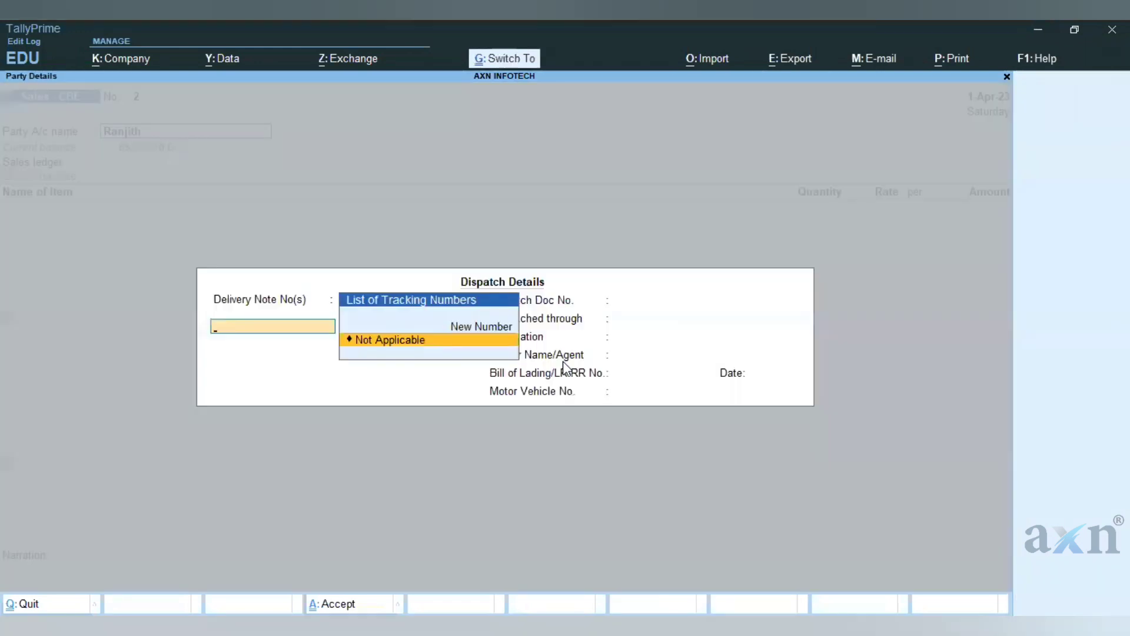
key(Return)
key(ctrl+a)
key(Return)
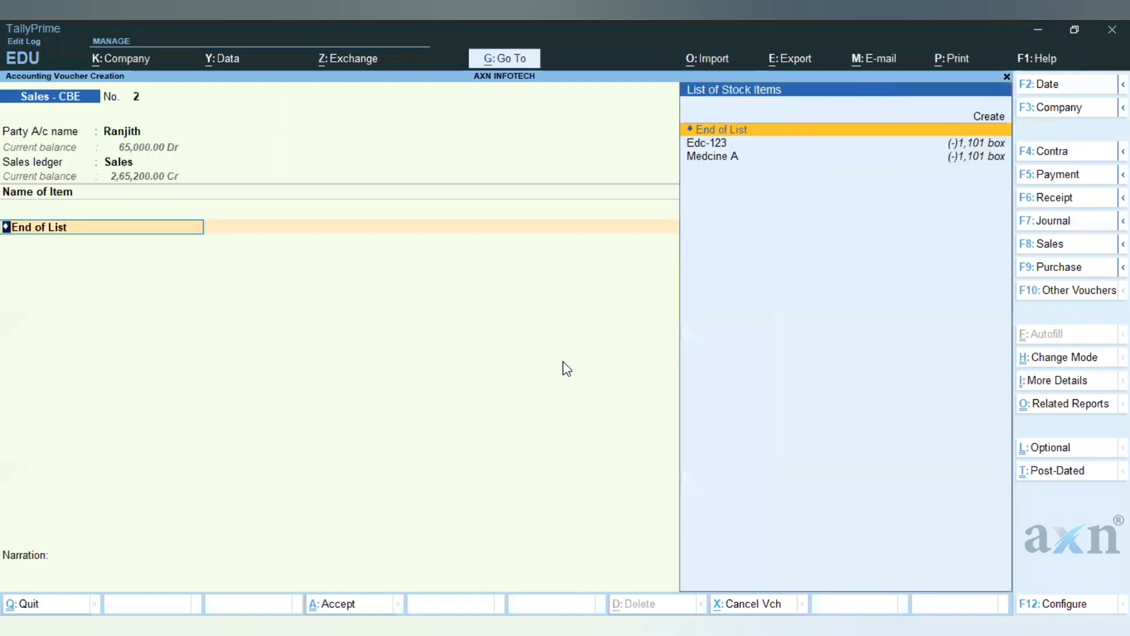
Step: Add the stock item Medcine A with batch 12345 and no tracking or order number
key(Down)
key(Down)
key(Return)
key(Return)
key(Return)
key(Return)
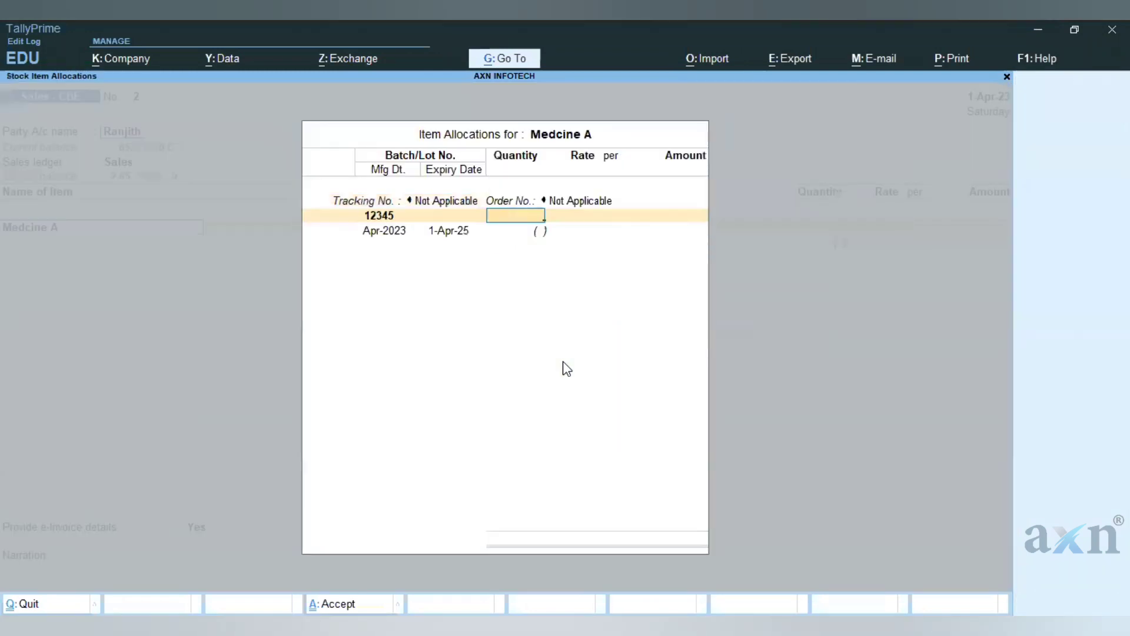
Step: Enter 1000 boxes of Medcine A at 200.00 per box, keep the batch dates, and end the item list
text(1000)
key(Return)
key(Return)
key(Return)
key(Return)
key(Return)
key(Return)
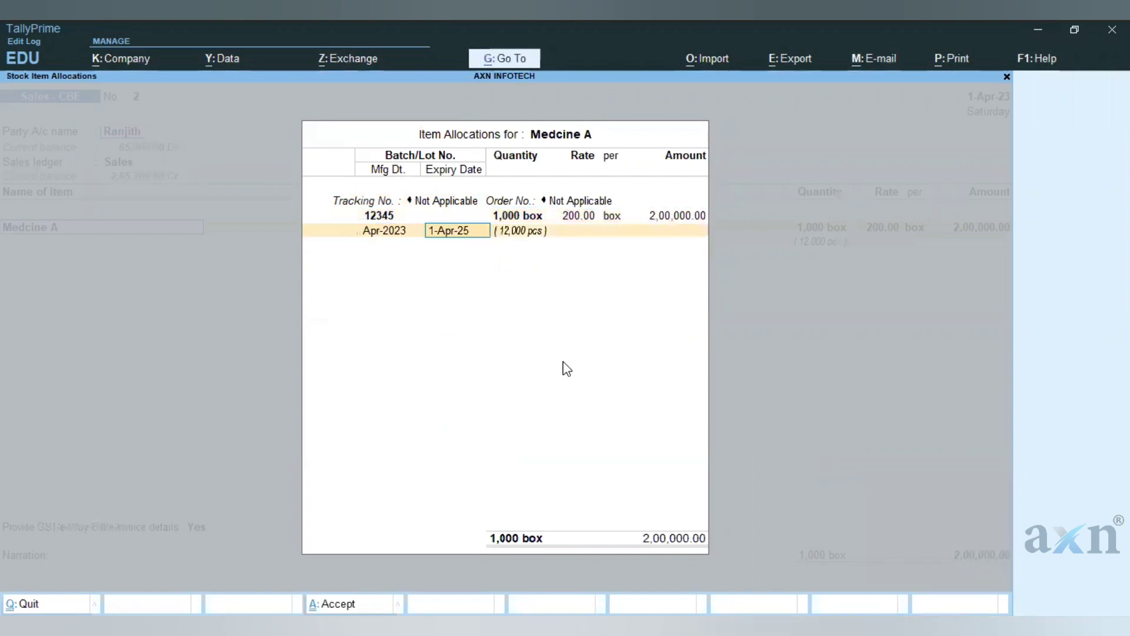
key(Return)
key(Return)
key(Return)
key(Return)
key(Return)
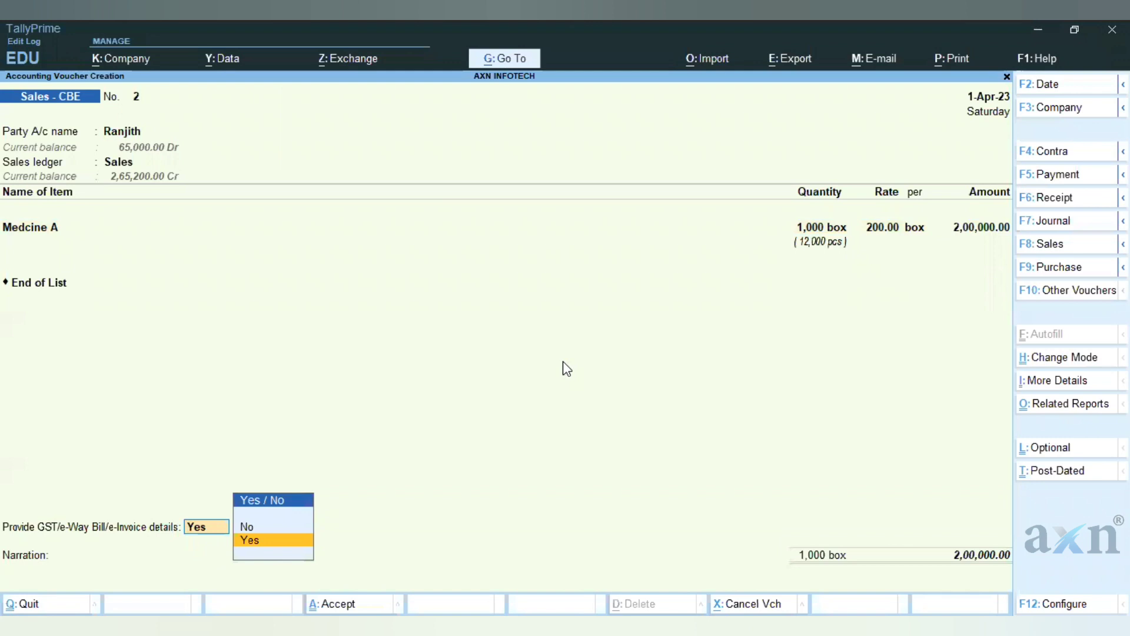
Step: Provide the GST/e-Way Bill details with CBE as the consignor address type and accept them
key(Return)
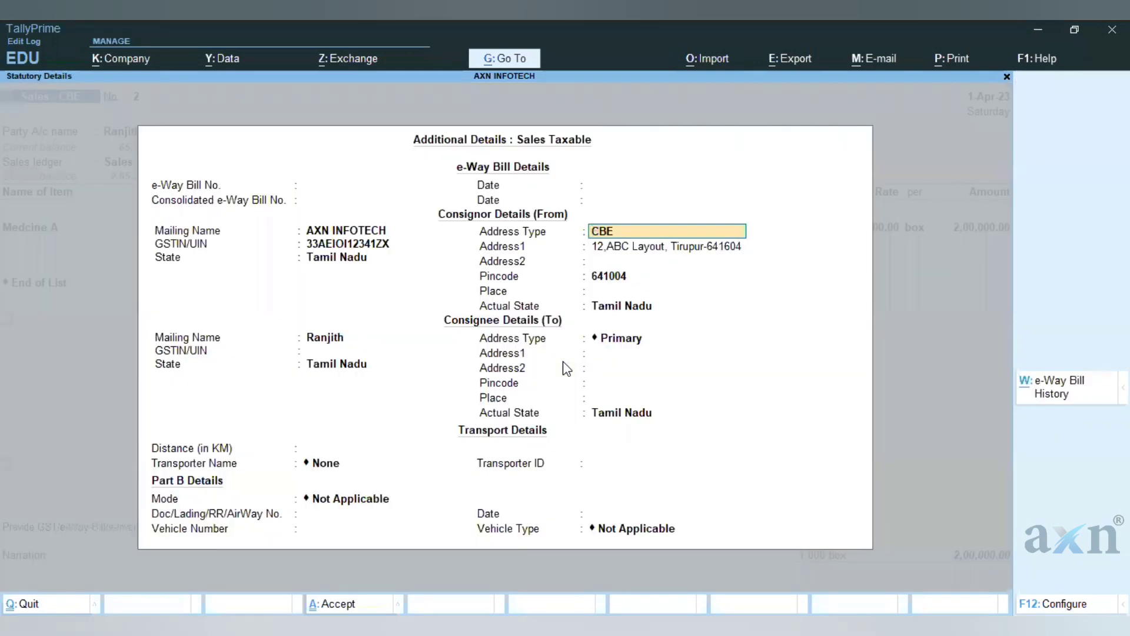
key(Return)
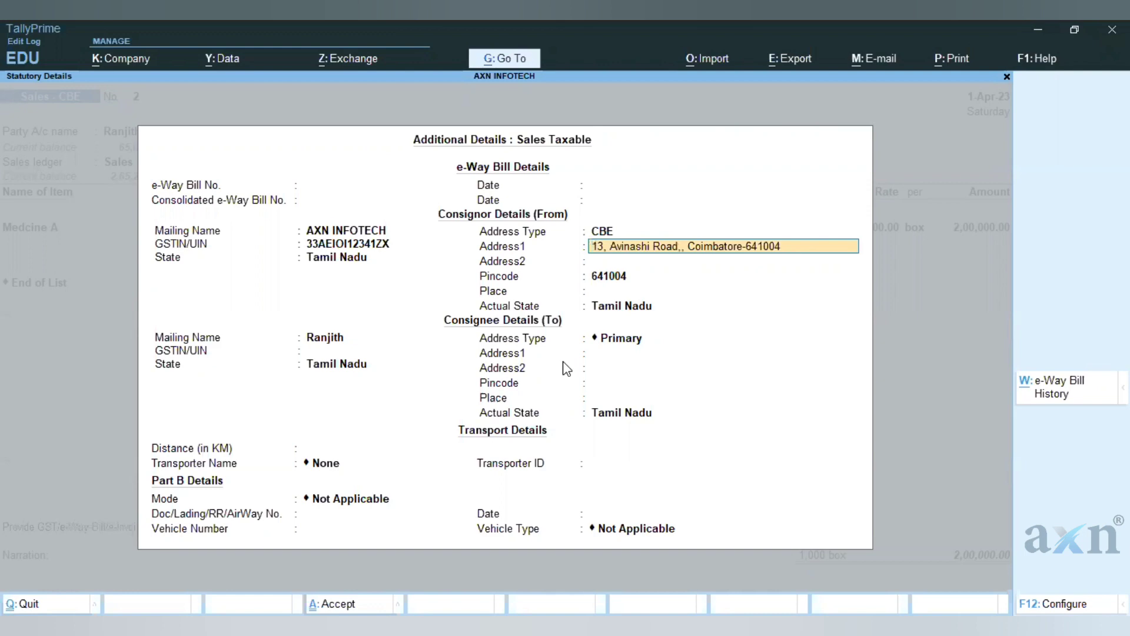
key(Return)
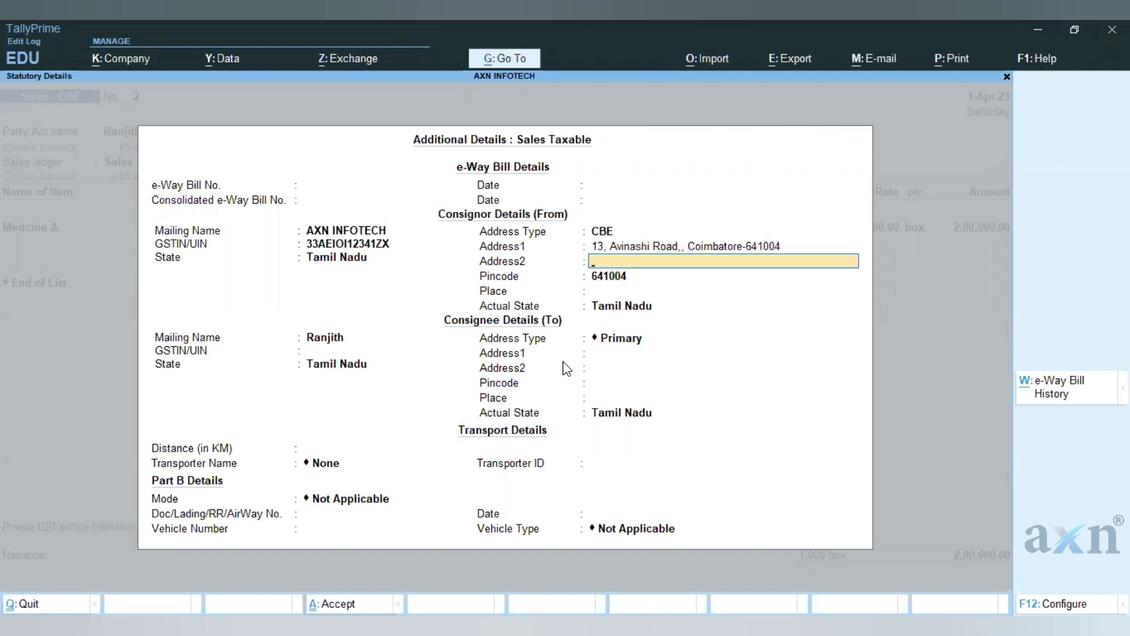
key(ctrl+a)
key(ctrl+a)
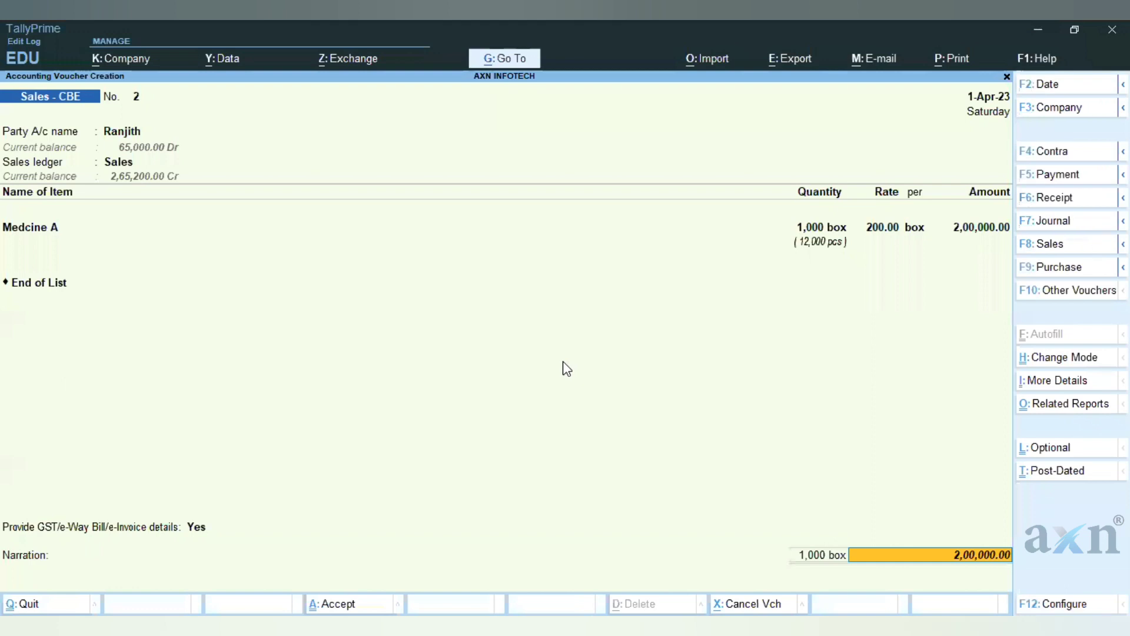
Step: Allocate the full 2,00,000.00 Dr to New Ref 2 in the party's bill-wise details and accept them
key(Return)
key(Return)
key(Return)
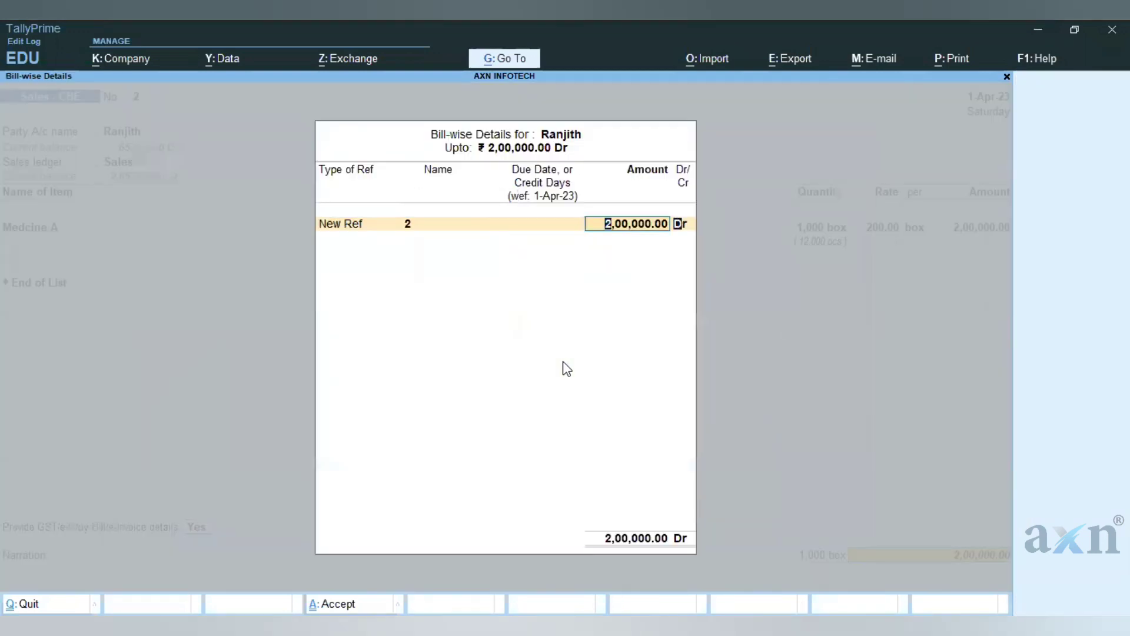
key(Return)
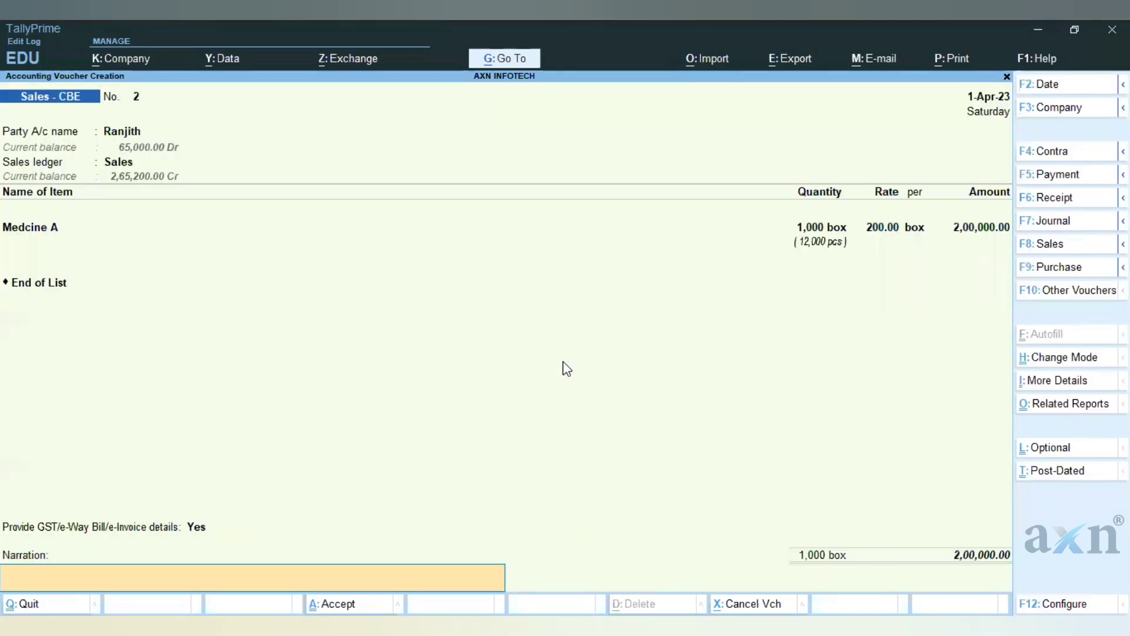
Step: Examine the company name and address in an enlarged print preview of the voucher's tax invoice, and return to the voucher
key(alt+p)
key(Return)
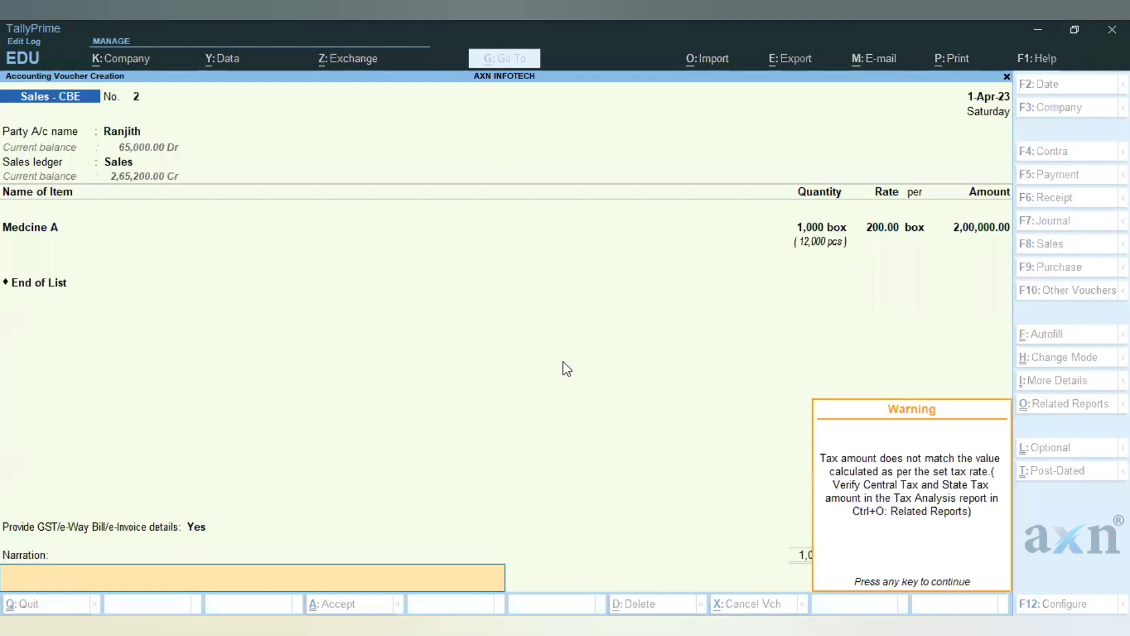
key(Return)
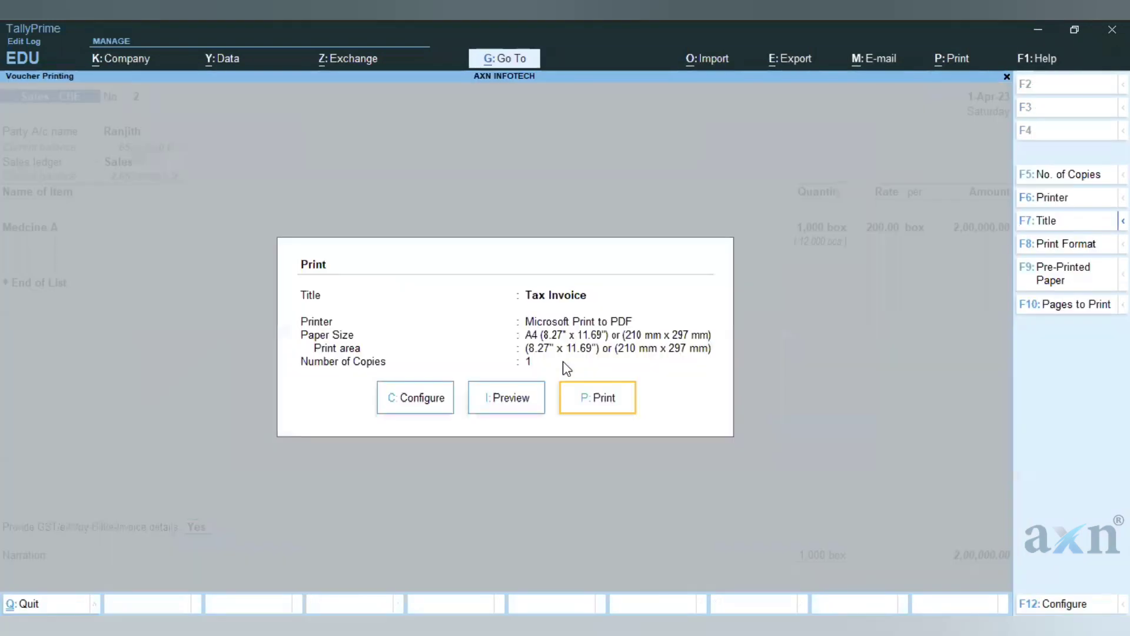
key(i)
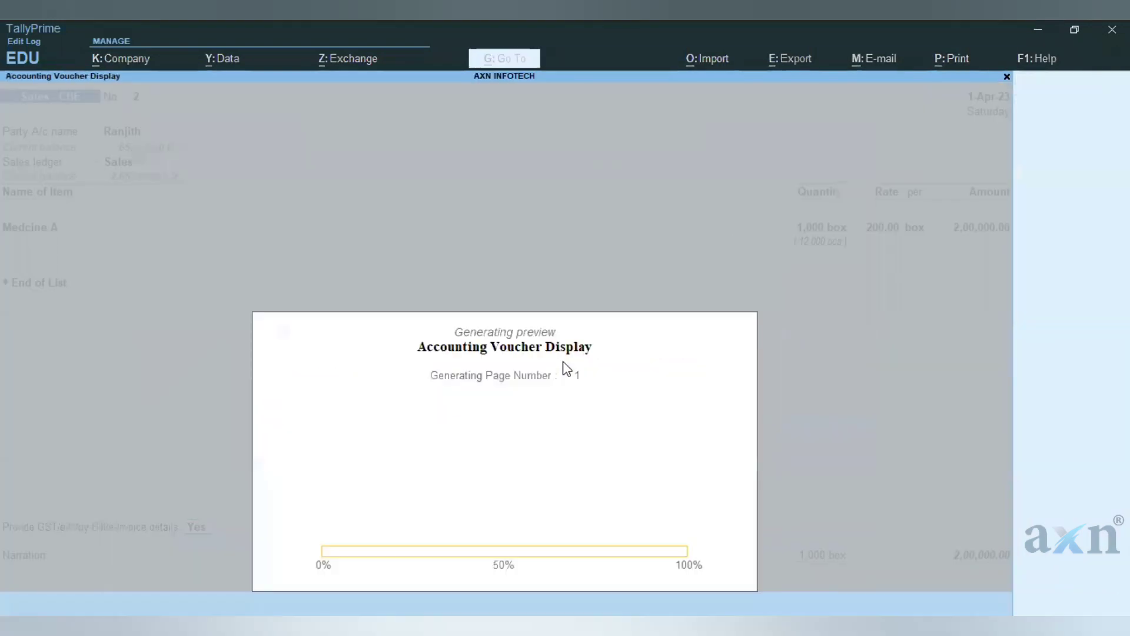
key(alt+z)
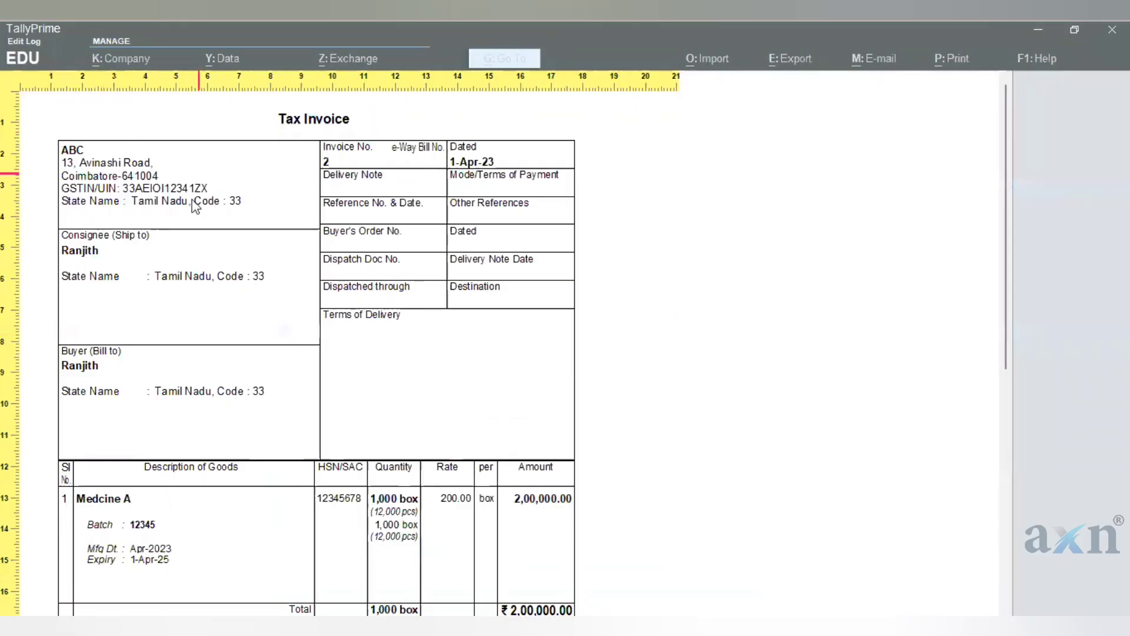
key(alt+z)
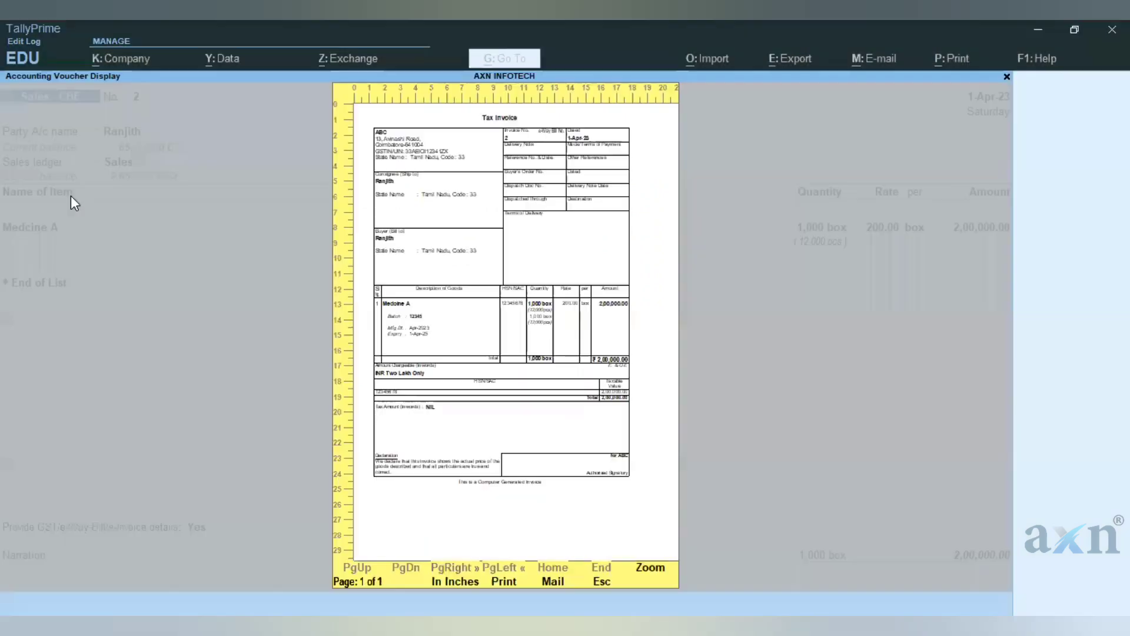
key(Escape)
key(Escape)
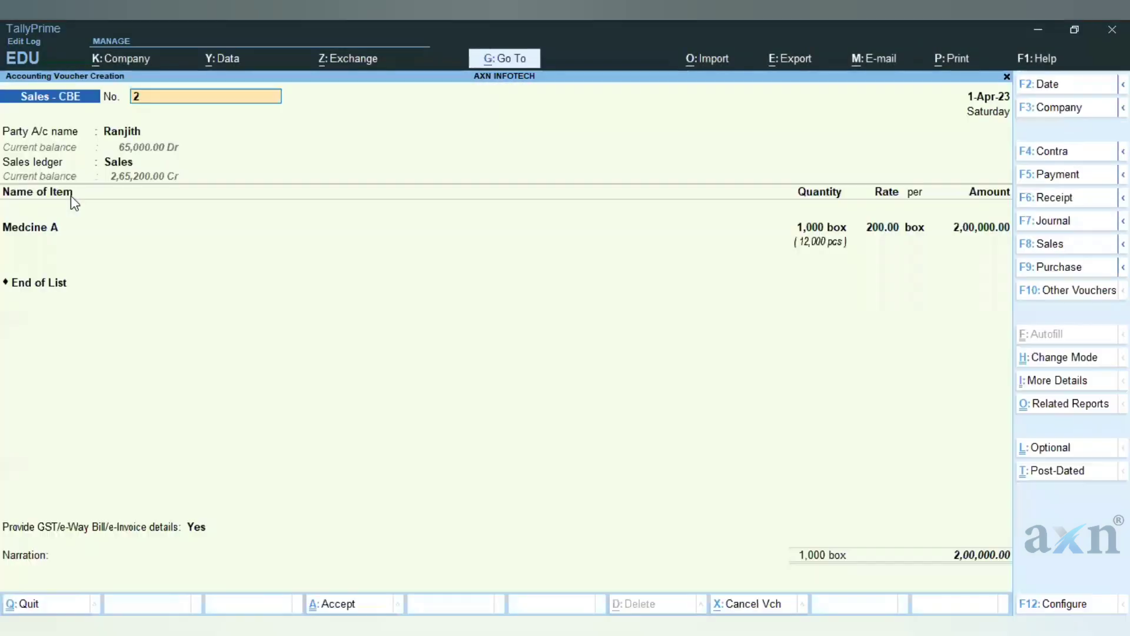
Step: Accept and save the completed Sales - CBE voucher for Medcine A
key(ctrl+a)
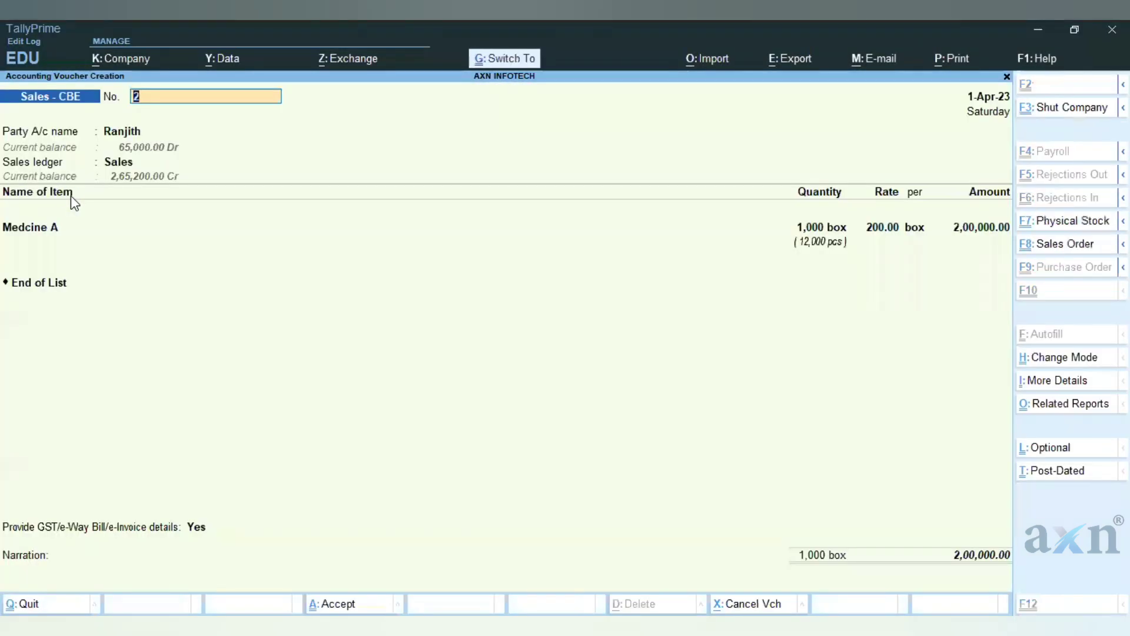
key(n)
key(Return)
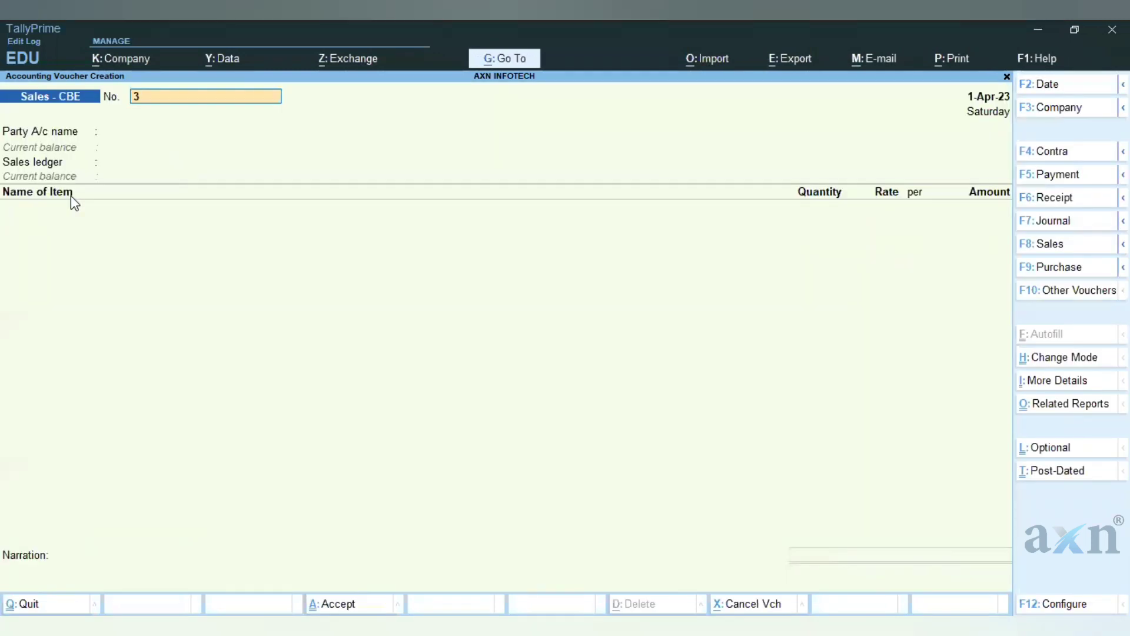
Step: Change the voucher type of the new blank voucher from Sales - CBE to Sales
key(F8)
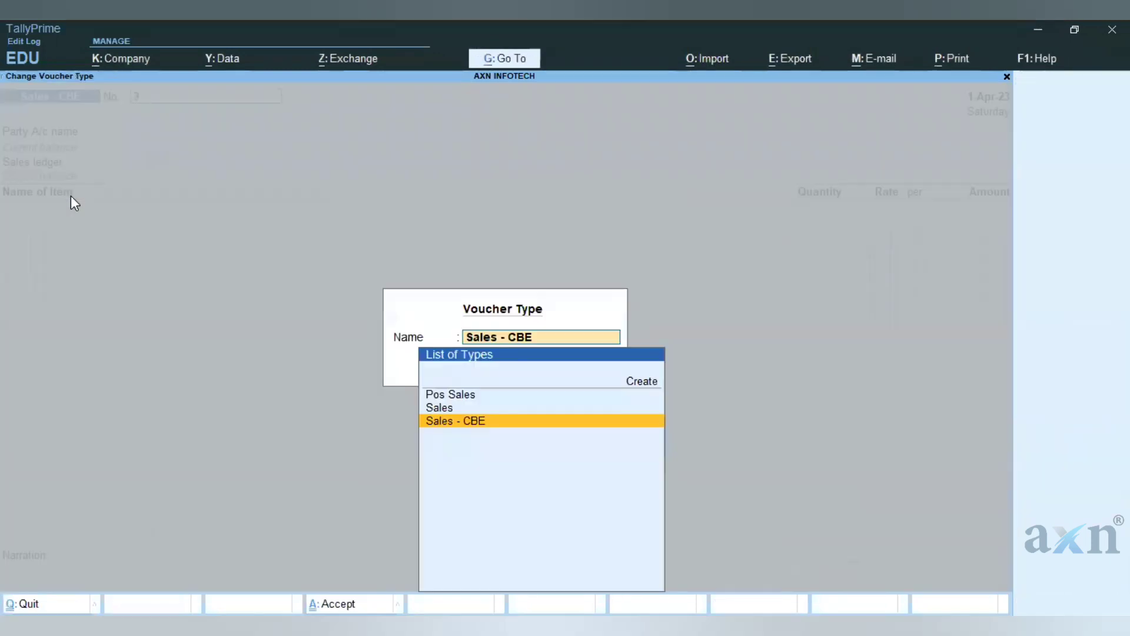
key(Up)
key(Return)
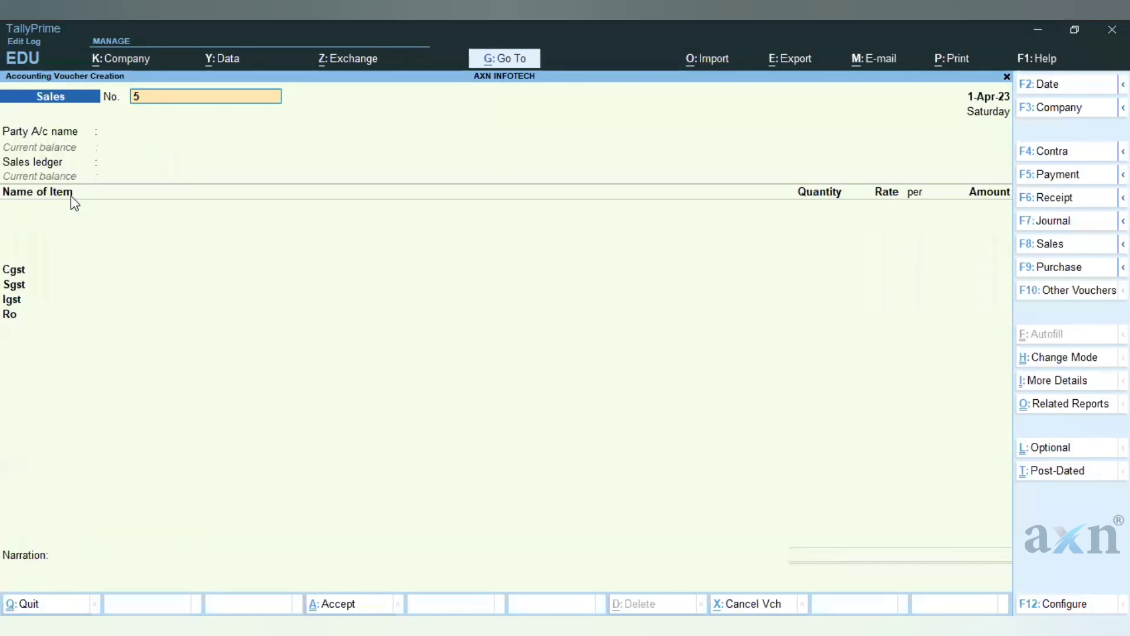